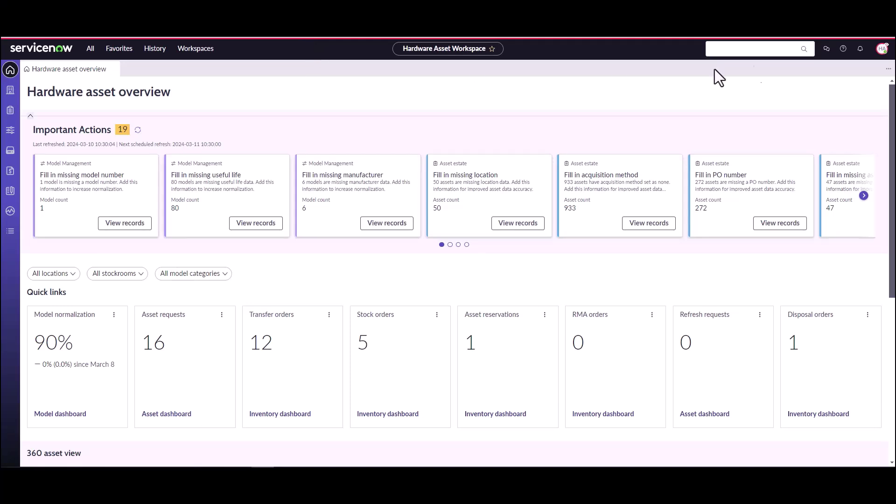
Step: Check the signed-in user's profile menu, then go to the Asset operations lists
left_click(882, 50)
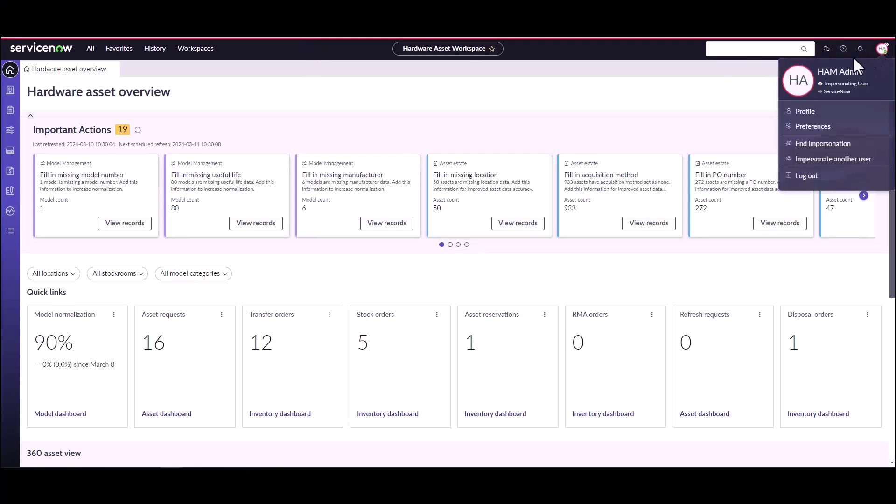
left_click(10, 232)
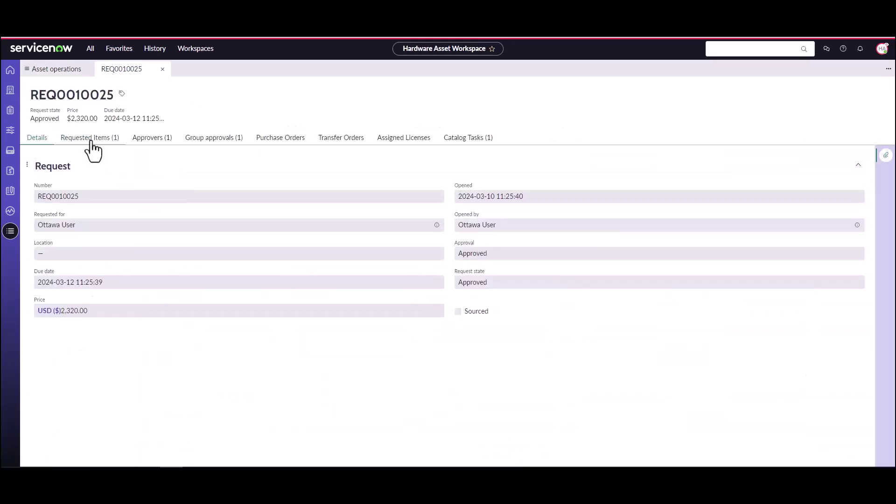
Step: Review REQ0010025's Requested Items, Approvers and Catalog Tasks, then open catalog task SCTASK0010026
left_click(89, 143)
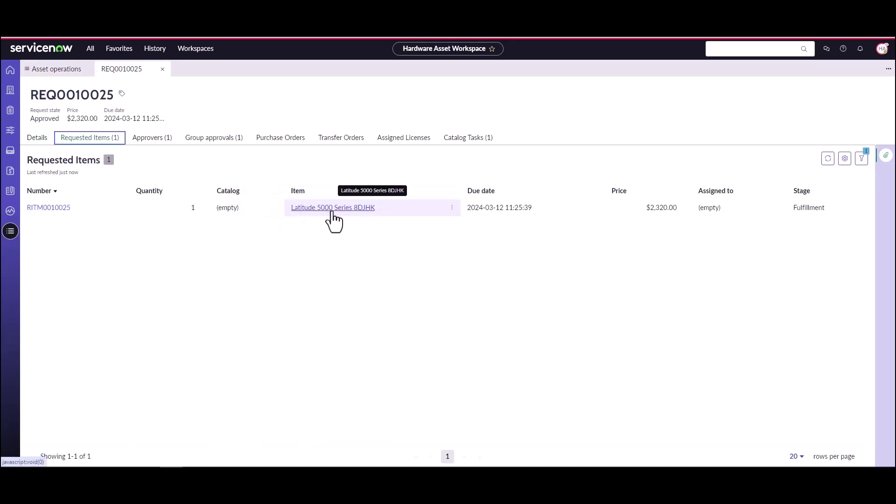
left_click(141, 146)
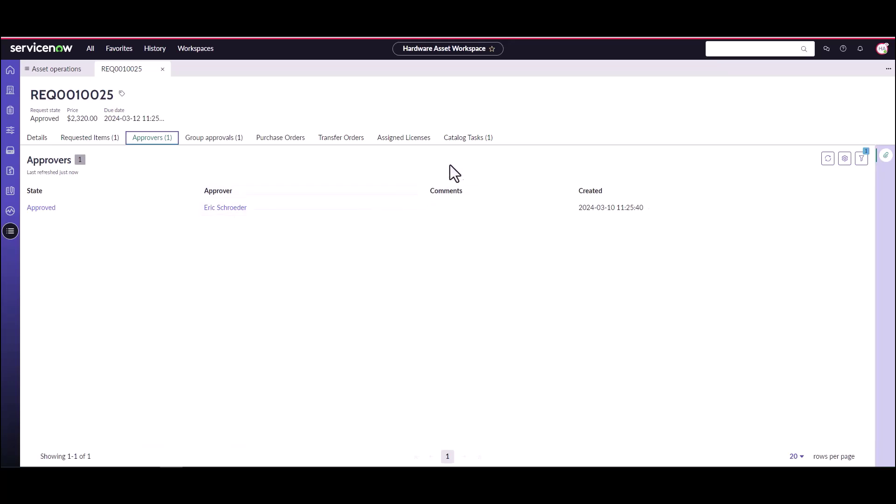
left_click(467, 139)
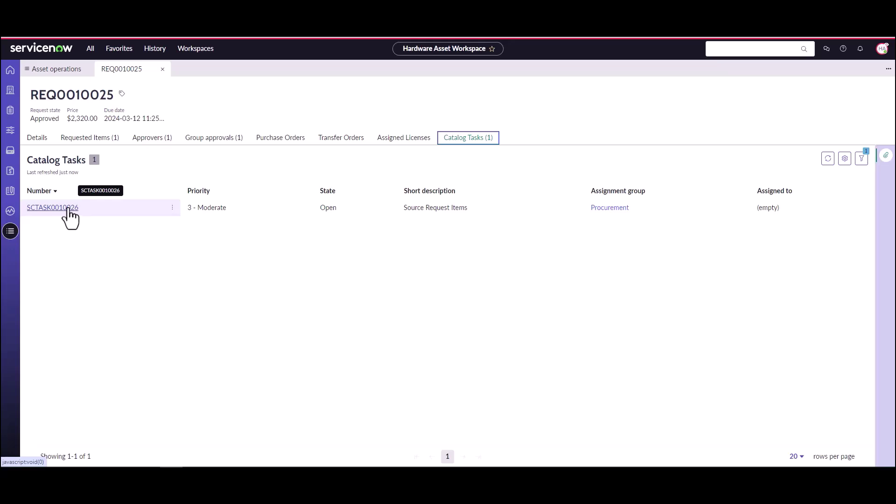
left_click(70, 212)
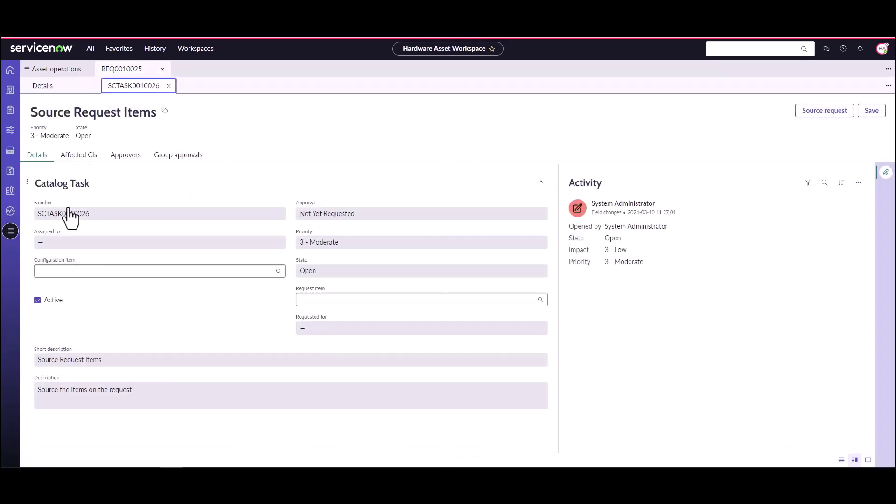
Step: Source the Latitude 5000 laptop by transfer from Canada West Stockroom to Ottawa Stockroom
left_click(819, 117)
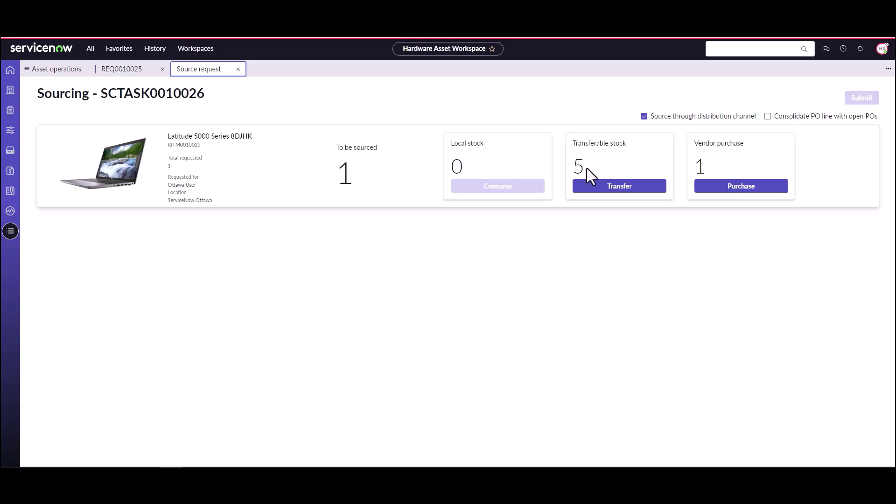
left_click(591, 191)
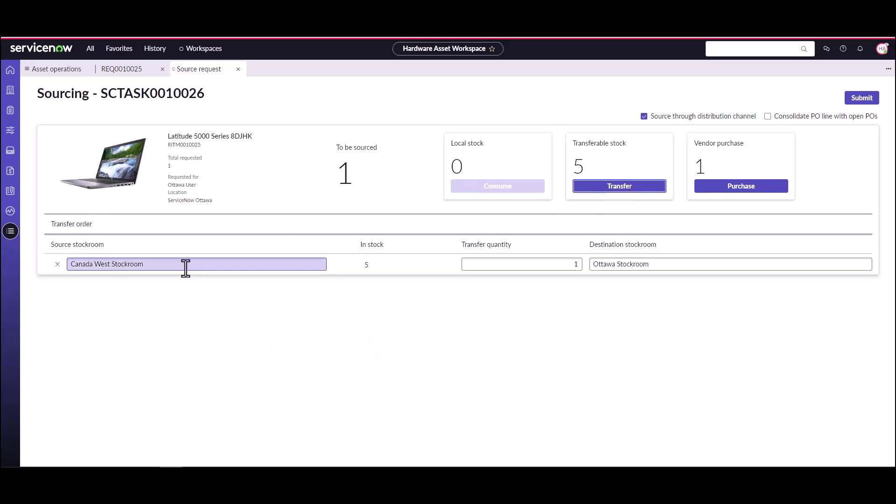
left_click(159, 264)
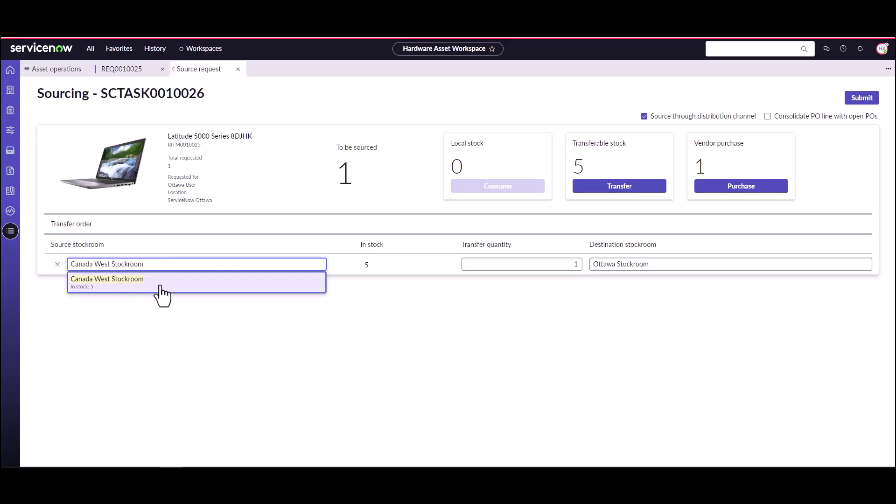
left_click(182, 263)
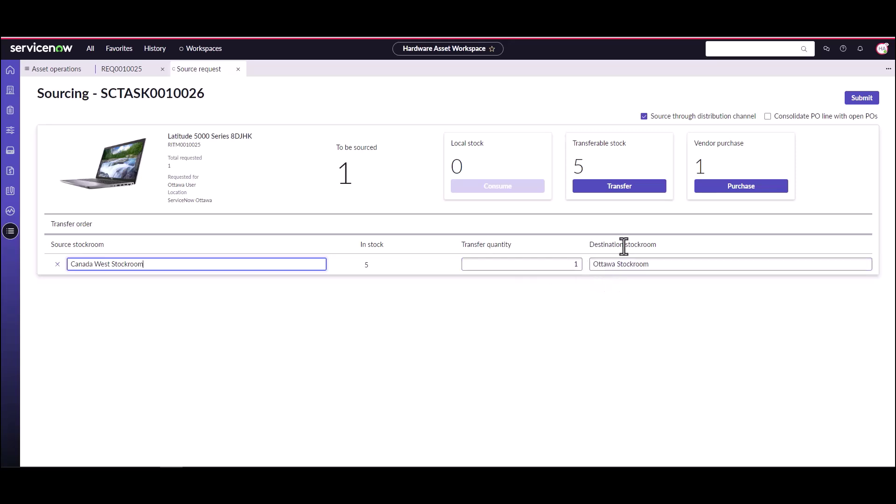
left_click(865, 100)
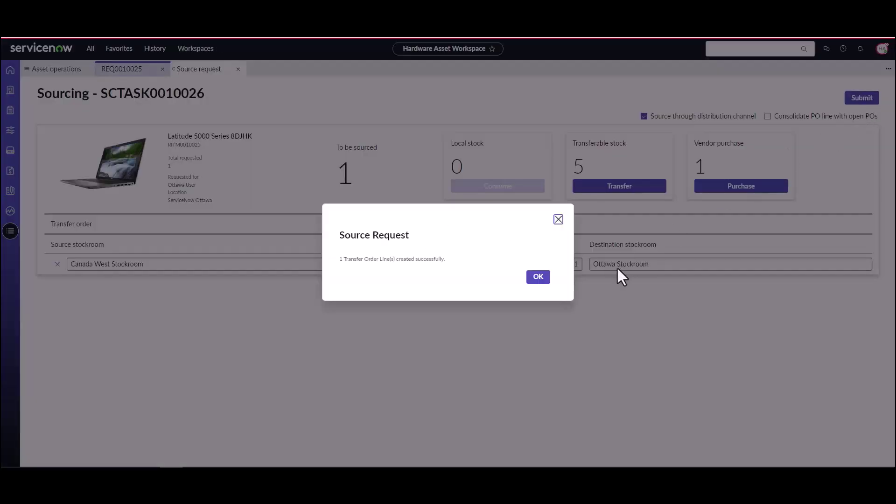
Step: Open transfer order TO0010008 and list its lines, showing TOL0010008 in Draft
left_click(538, 277)
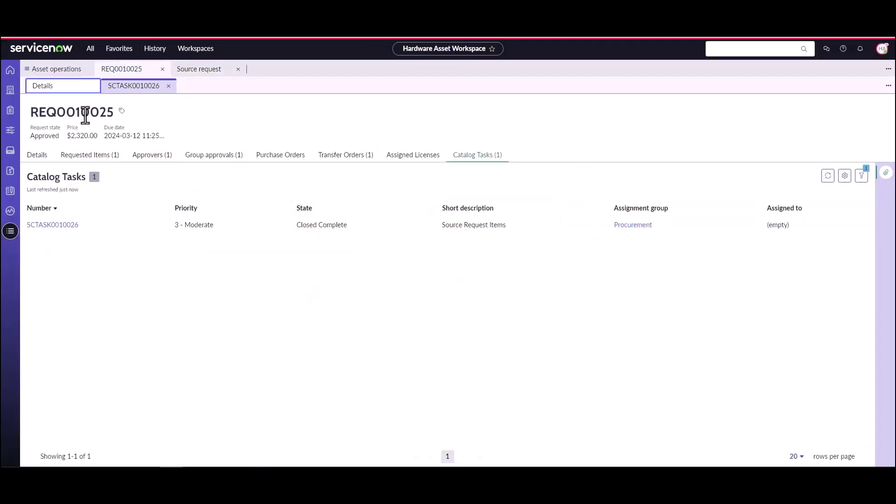
left_click(348, 159)
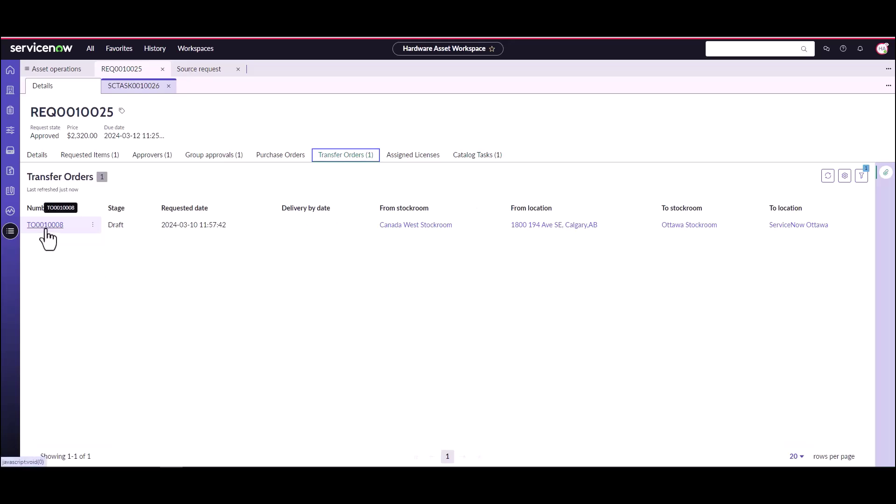
left_click(46, 226)
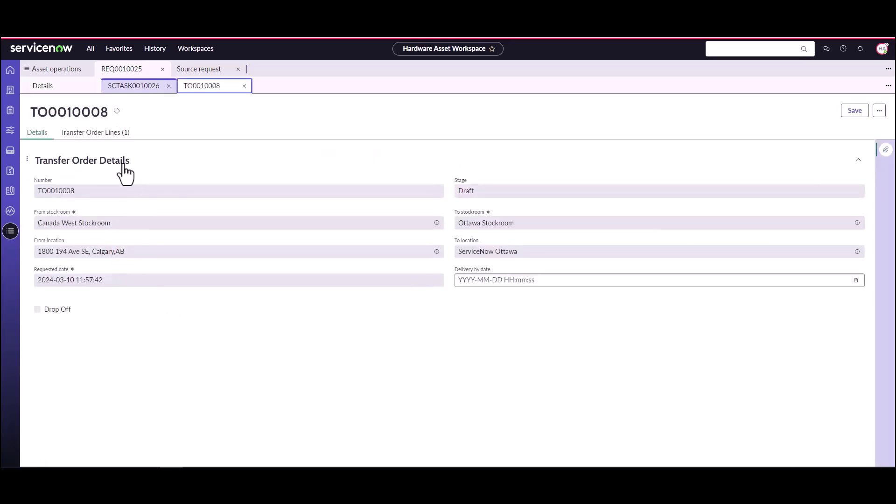
left_click(108, 134)
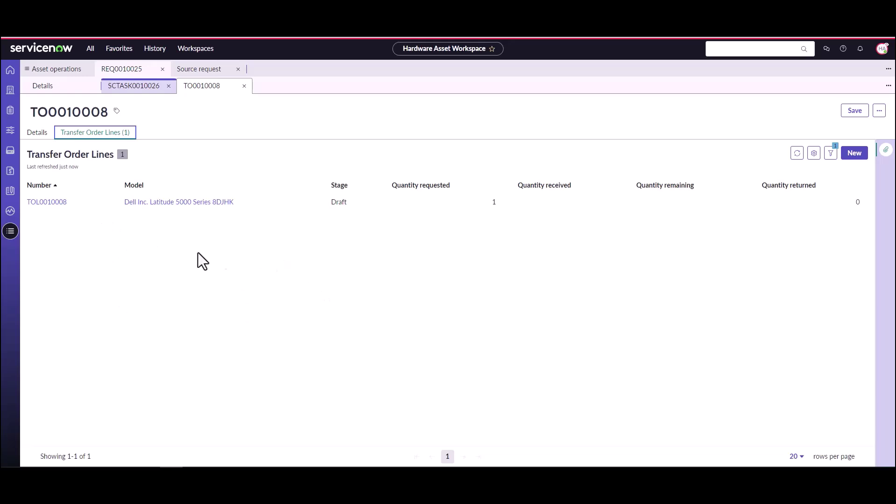
Step: Open line TOL0010008's Ready for fulfillment task TOLTASK0001035
left_click(60, 206)
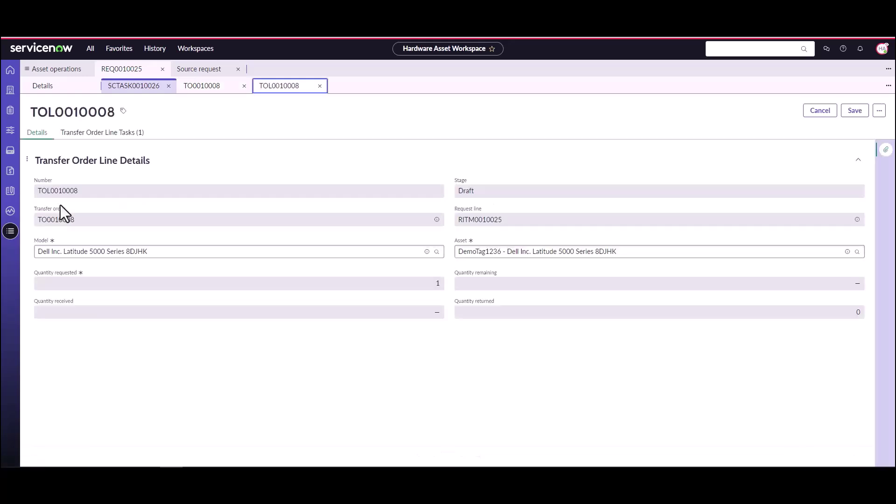
left_click(104, 133)
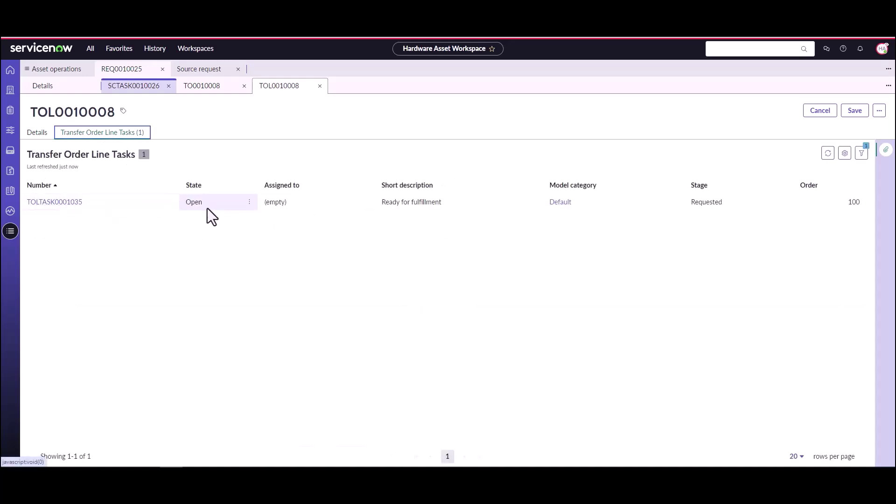
left_click(70, 204)
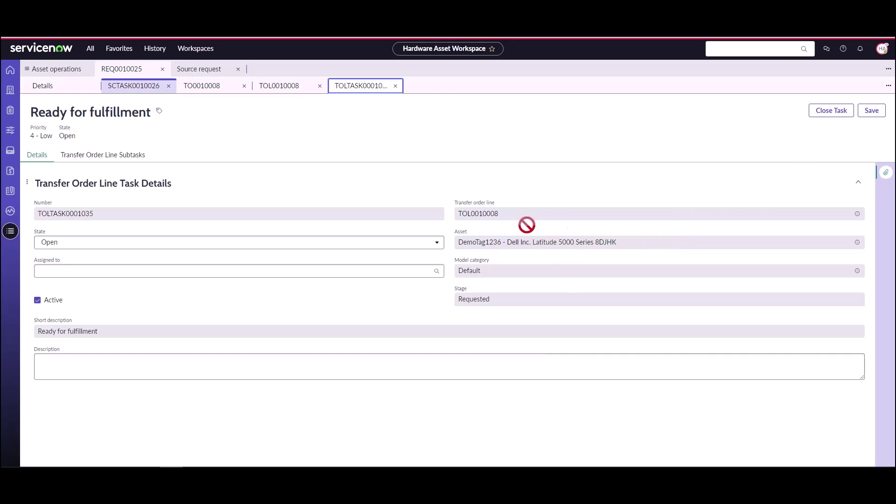
Step: Close the Ready for fulfillment task and refresh the order line's task list
left_click(826, 117)
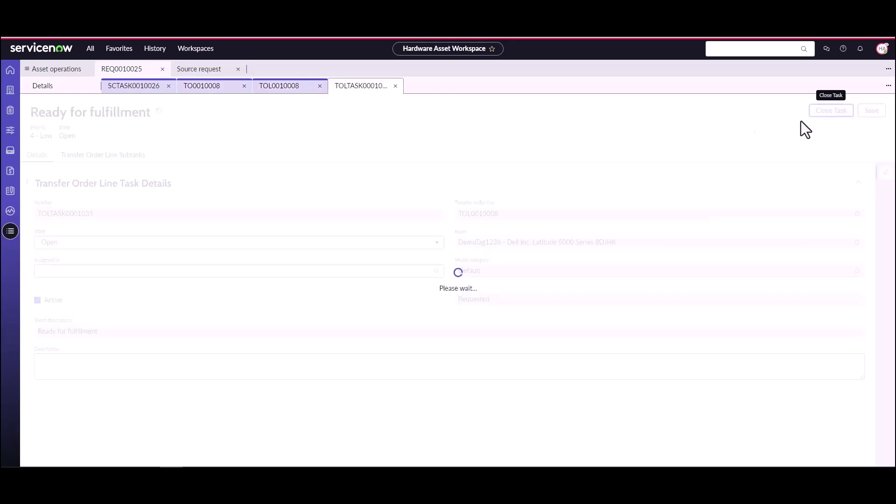
left_click(396, 87)
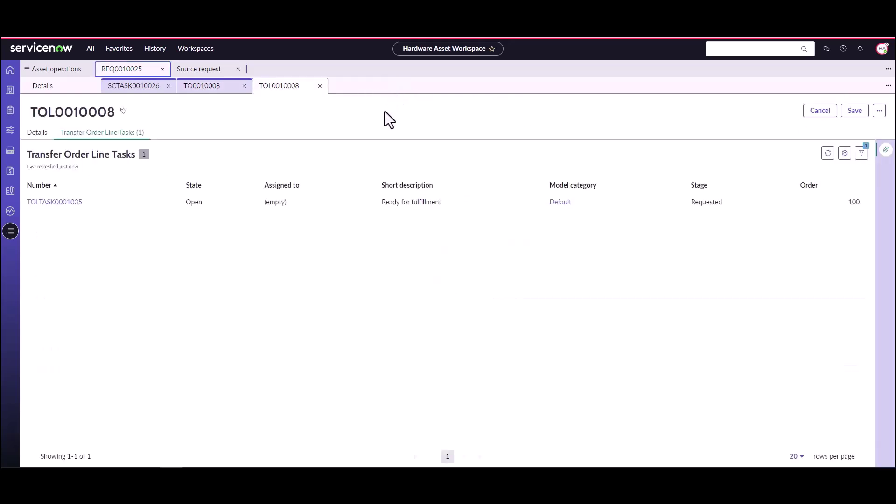
left_click(827, 156)
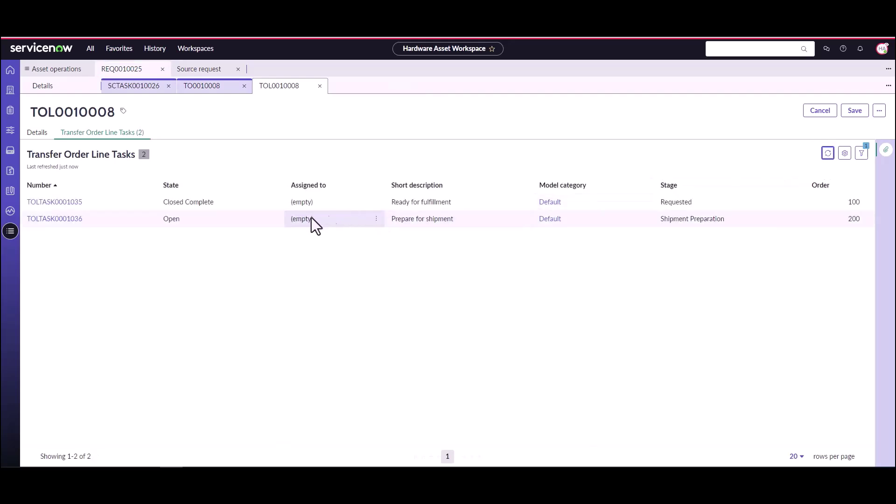
Step: Close Prepare for shipment task TOLTASK0001036, refreshing to reveal Ship task TOLTASK0001037
left_click(65, 224)
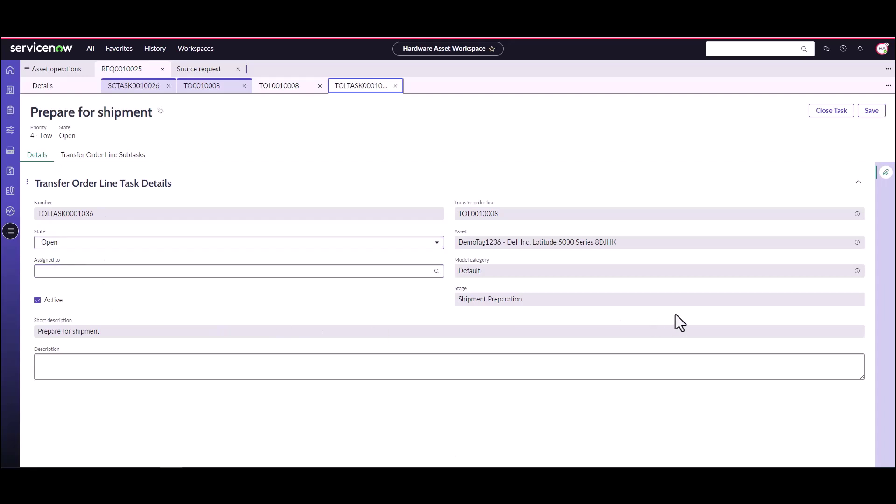
left_click(818, 116)
left_click(395, 87)
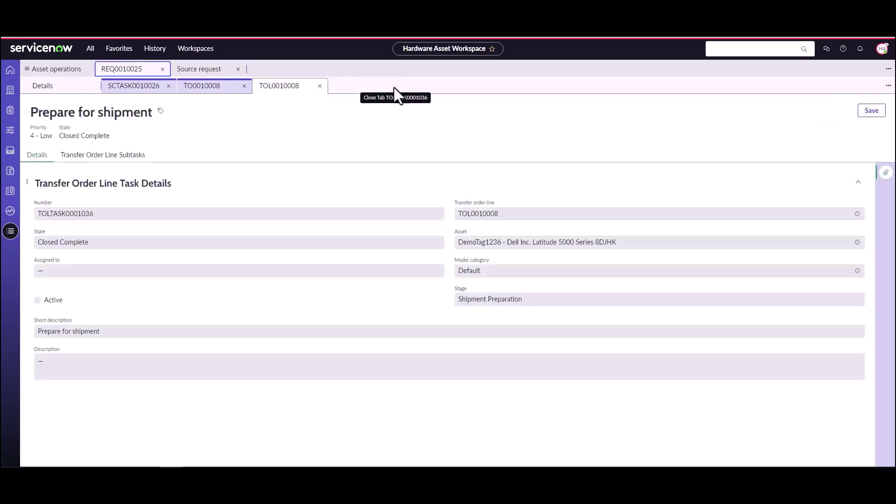
left_click(828, 153)
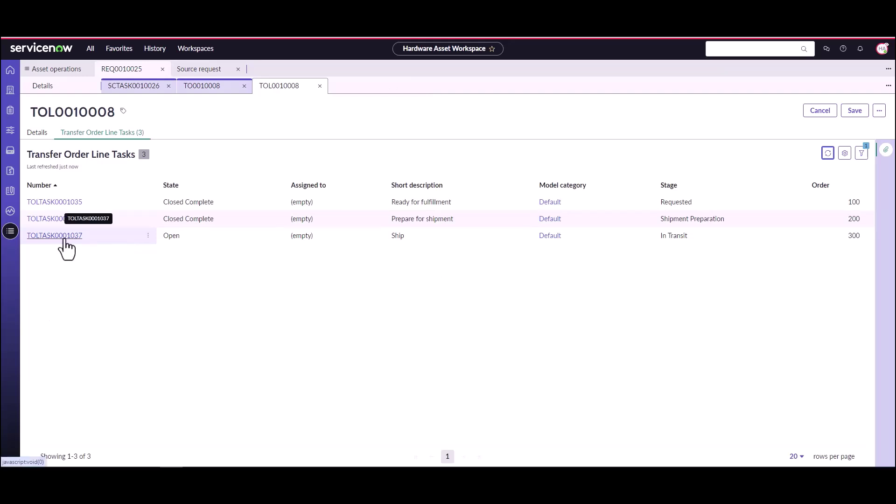
Step: On Ship task TOLTASK0001037, set the carrier to FedEx and enter the tracking number
left_click(63, 238)
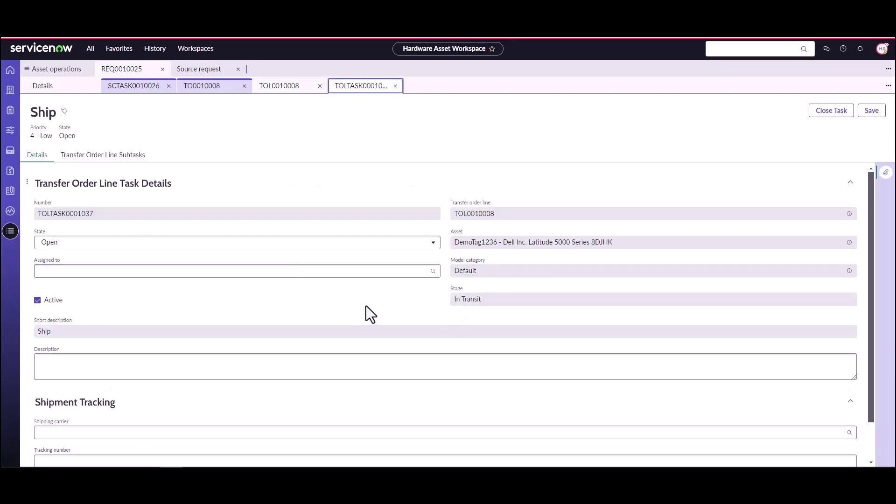
scroll(366, 306, "down", 1)
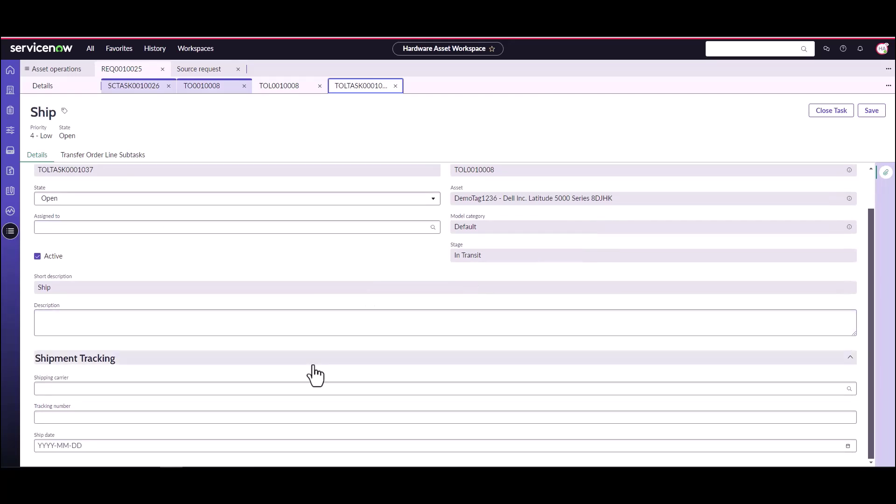
left_click(300, 389)
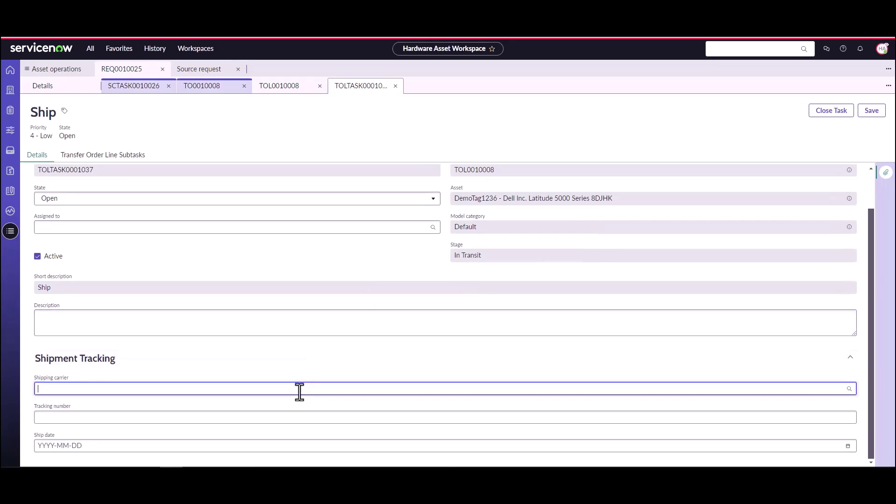
left_click(276, 413)
left_click(269, 415)
type("2874582752-375-42")
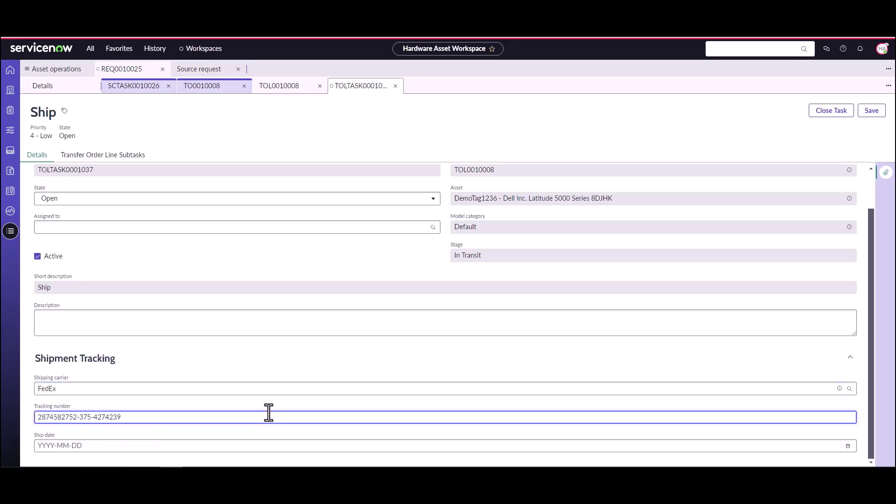
type("74239")
Step: Set the ship date to 2024-03-10 and close the Ship task as complete
left_click(177, 447)
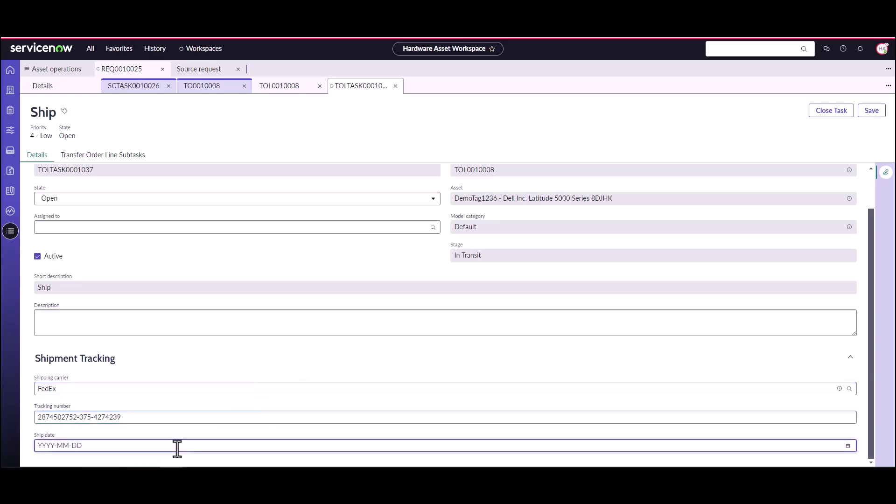
left_click(848, 446)
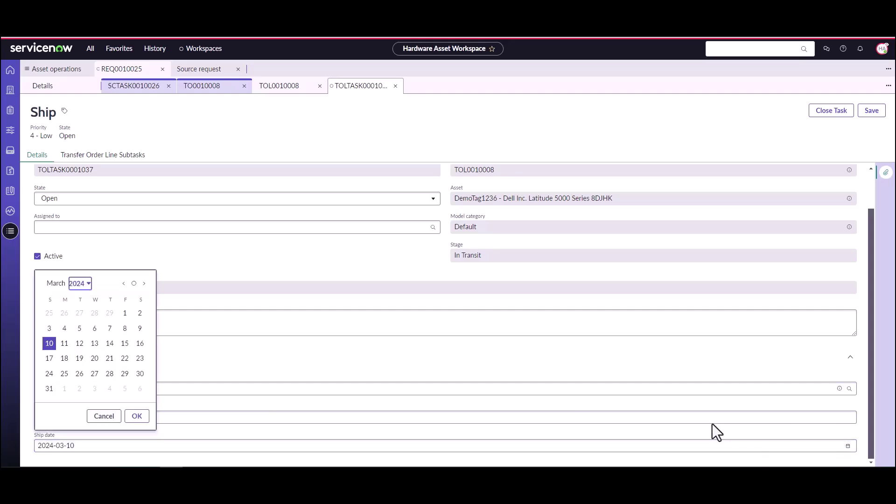
left_click(49, 344)
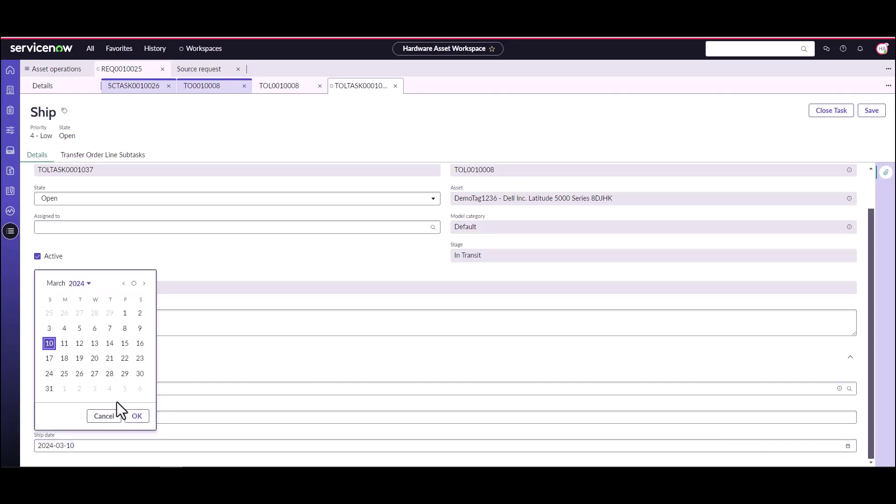
left_click(137, 417)
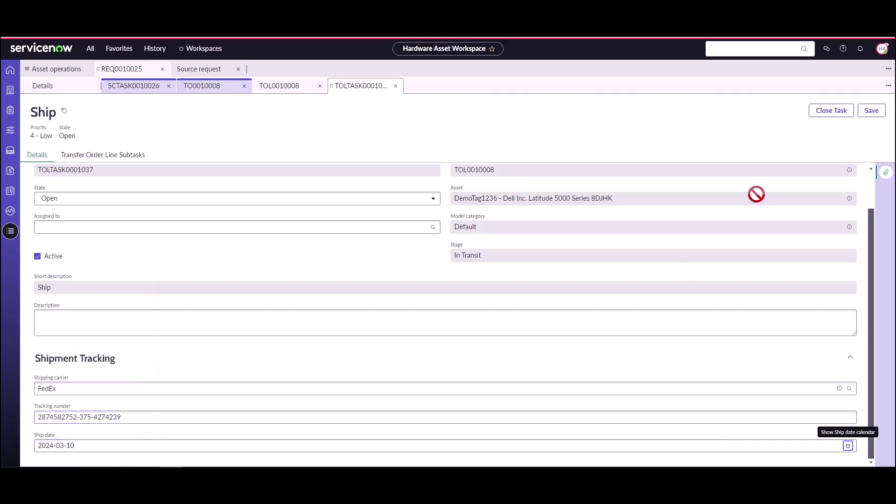
left_click(829, 118)
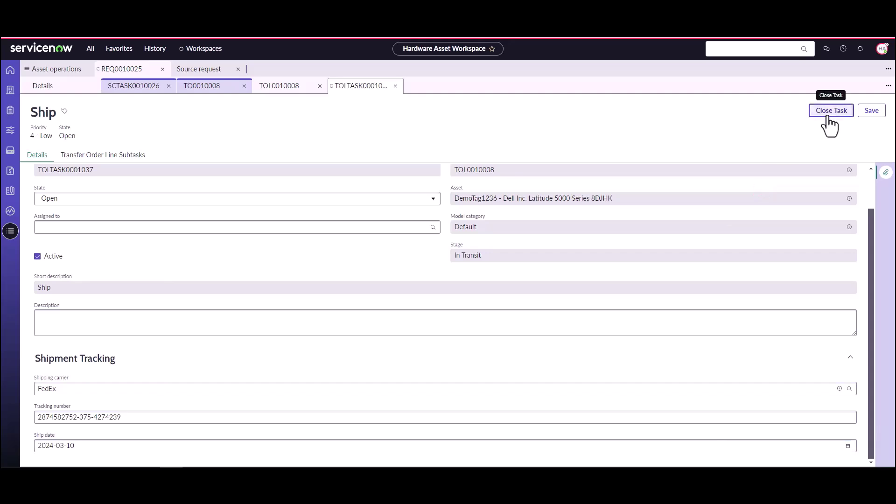
Step: Refresh the line's tasks and close Receive task TOLTASK0001038 as complete
left_click(396, 87)
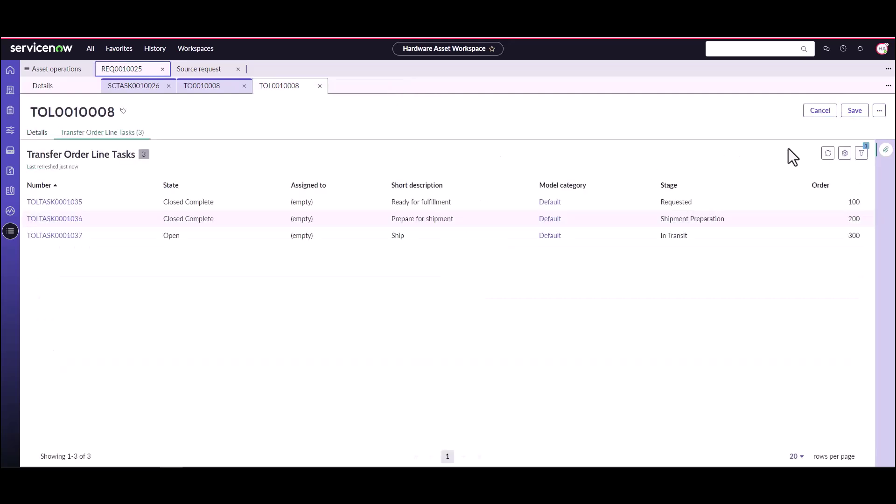
left_click(827, 154)
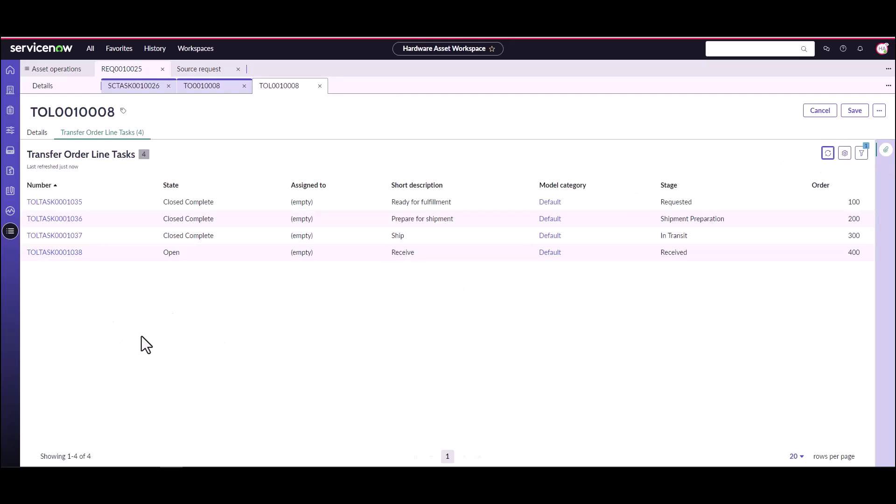
left_click(61, 254)
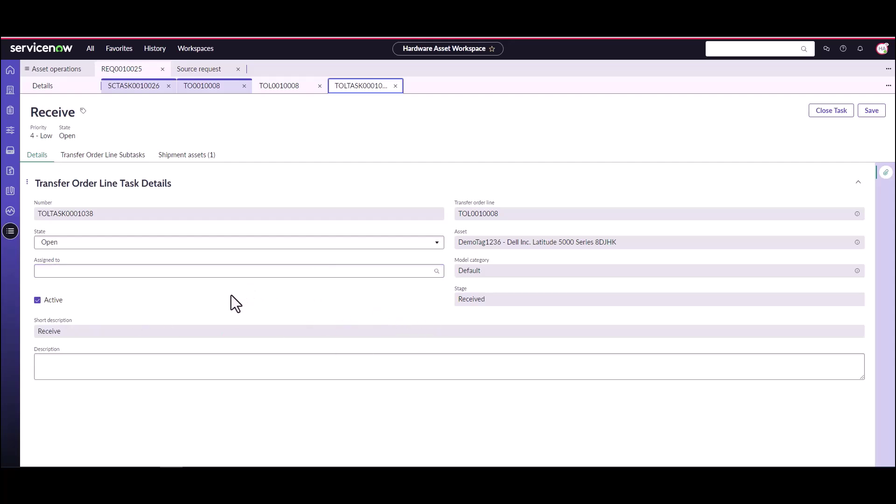
left_click(190, 368)
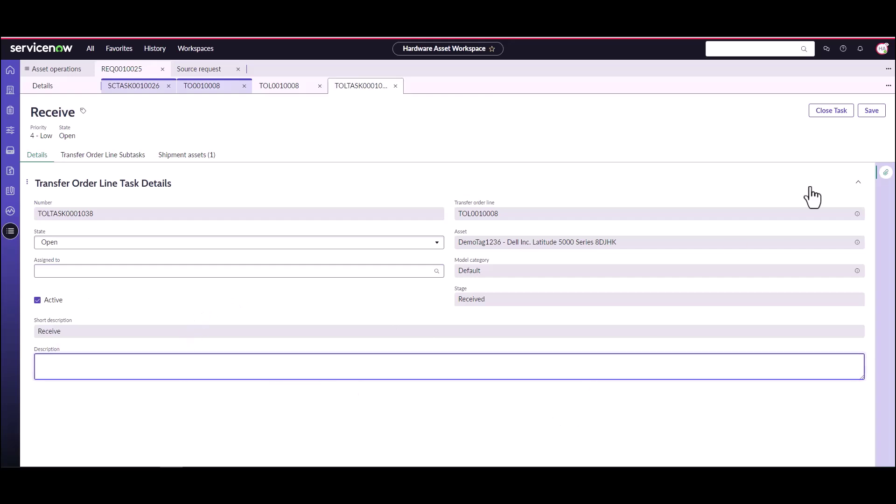
left_click(835, 115)
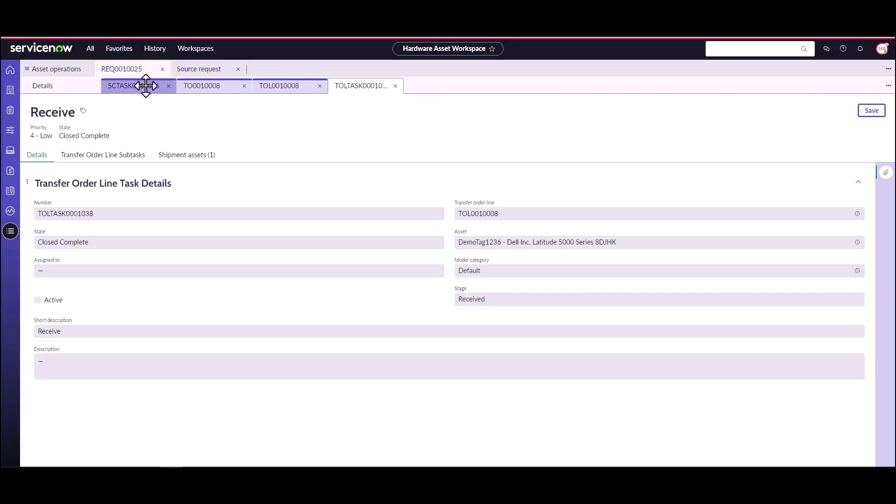
mouse_move(73, 99)
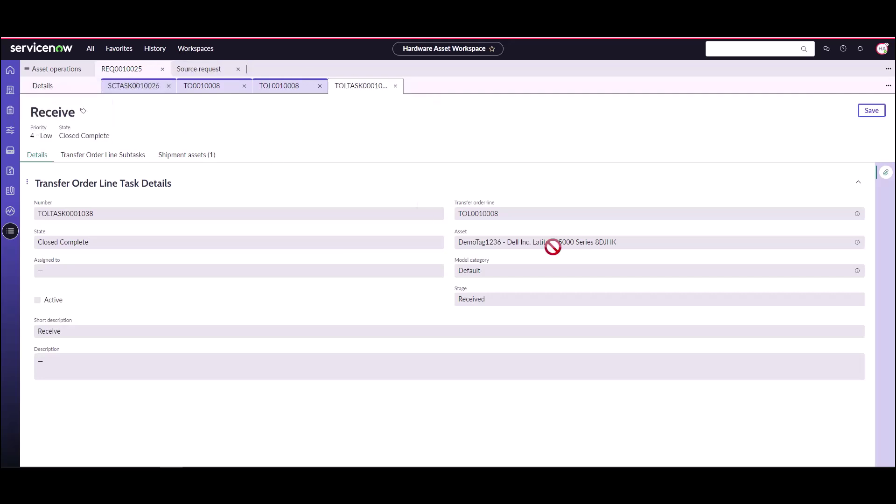
Step: Open laptop asset DemoTag1236 and confirm it is In stock, Reserved, at Ottawa Stockroom
left_click(858, 243)
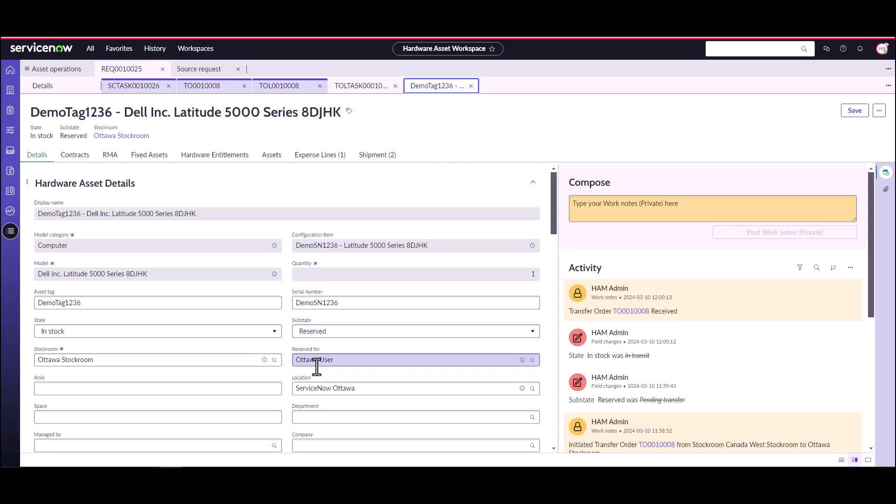
scroll(316, 367, "down", 3)
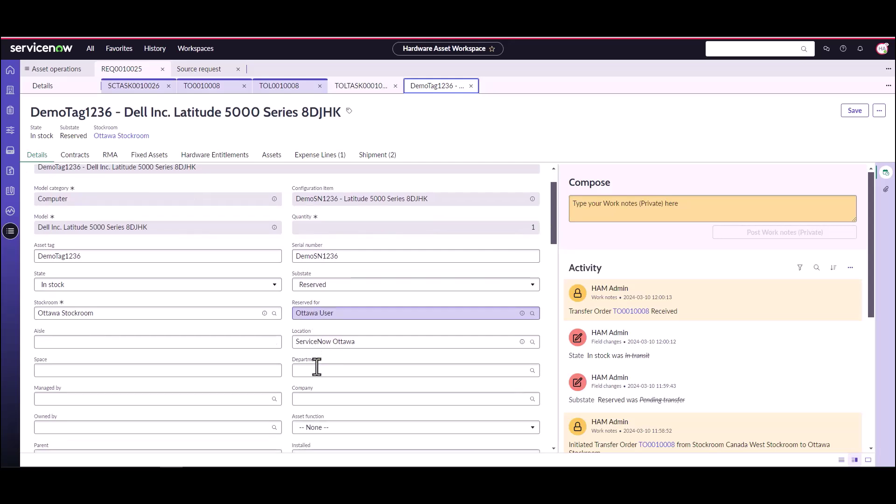
scroll(315, 363, "down", 3)
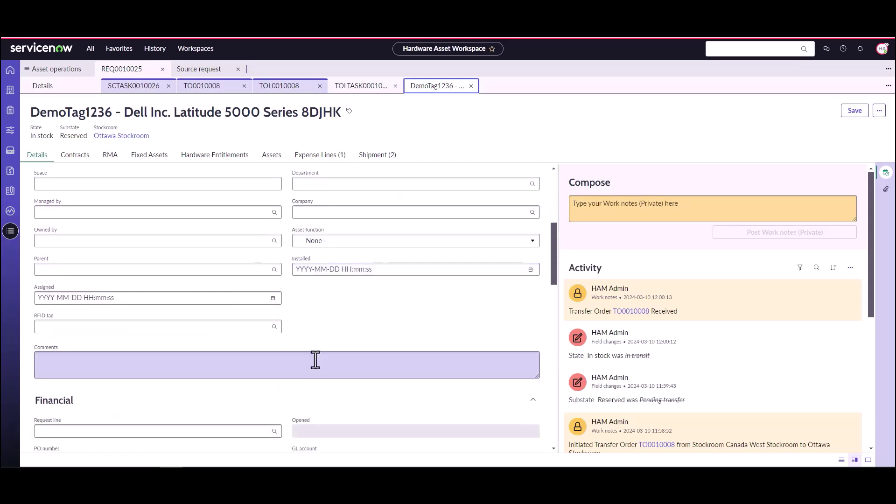
scroll(315, 360, "up", 2)
scroll(315, 359, "up", 3)
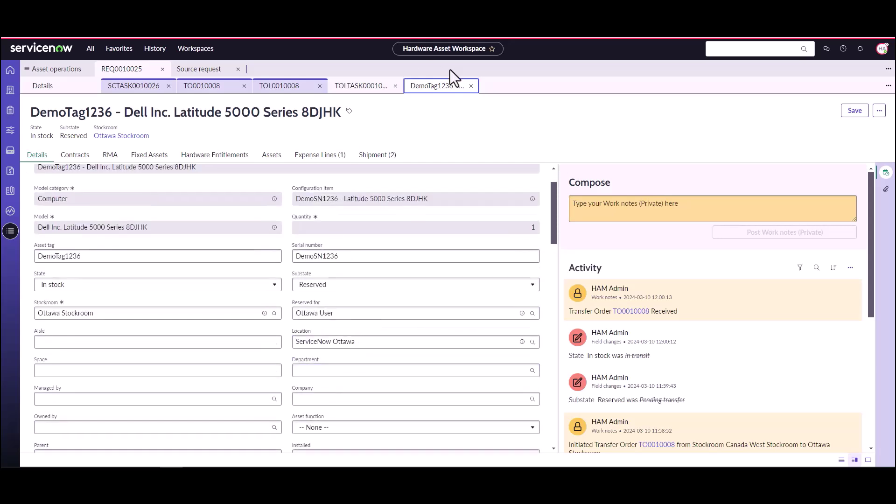
Step: Close the asset, Receive task, TOL0010008 and TO0010008 record tabs
left_click(471, 86)
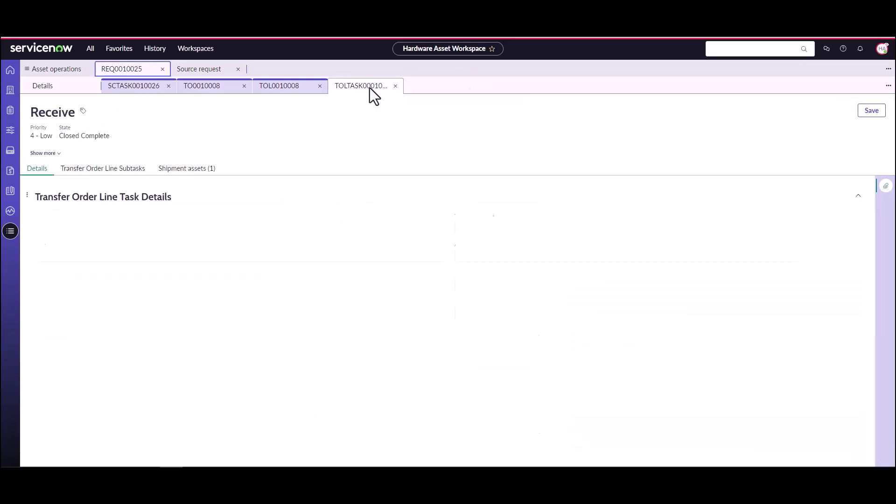
left_click(396, 86)
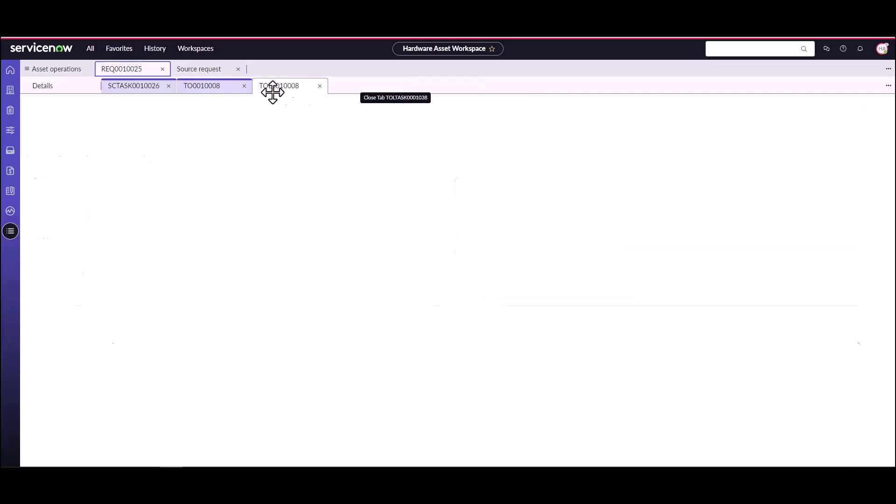
left_click(316, 86)
left_click(244, 86)
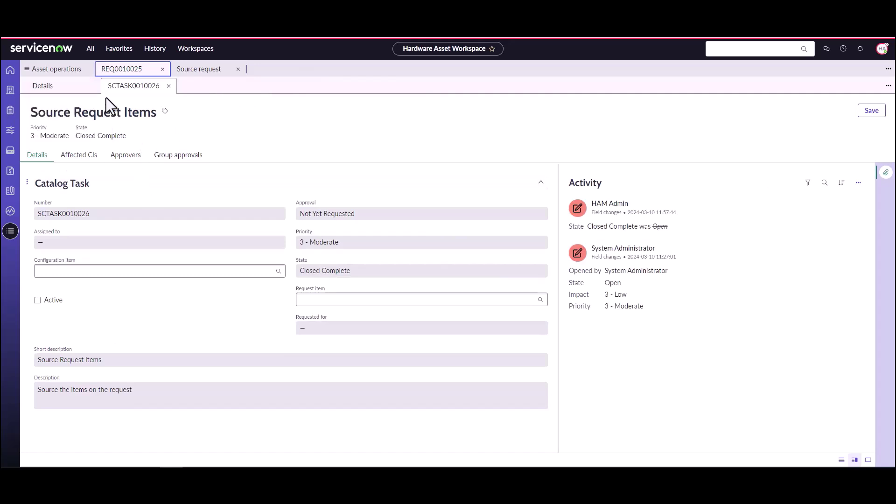
Step: From REQ0010025, open TO0010008's line TOL0010008 tasks, showing Deliver task TOLTASK0001039
left_click(81, 92)
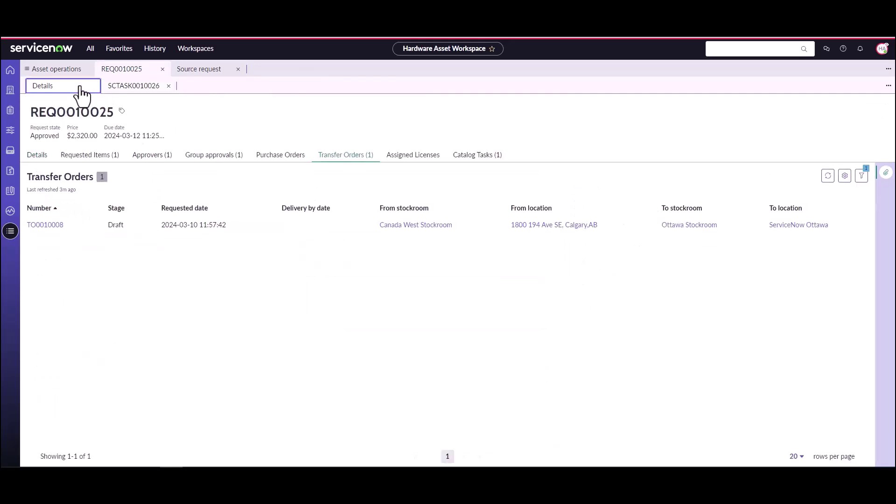
left_click(57, 226)
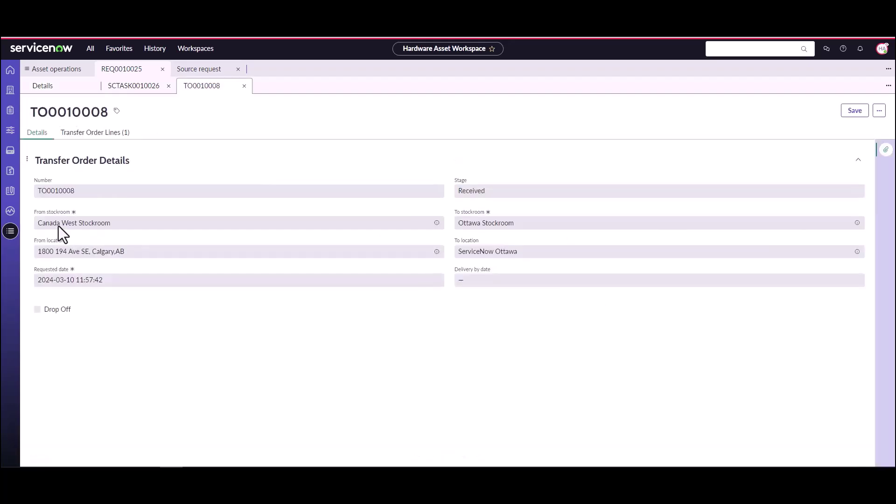
left_click(91, 134)
left_click(44, 203)
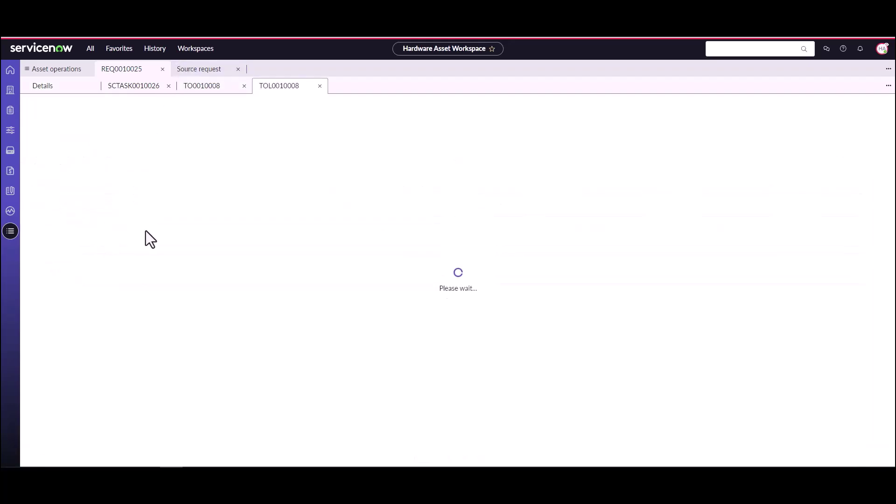
left_click(121, 134)
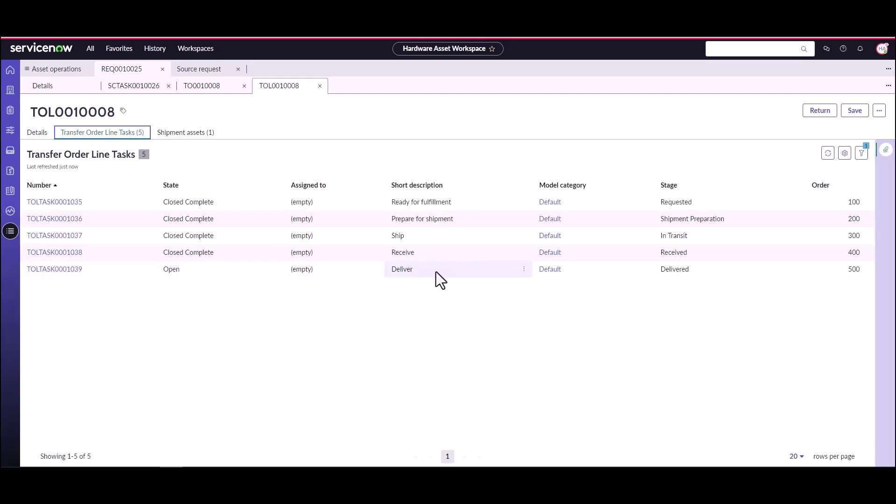
Step: Close Deliver task TOLTASK0001039 as complete and confirm all TOL0010008 tasks show closed
left_click(58, 273)
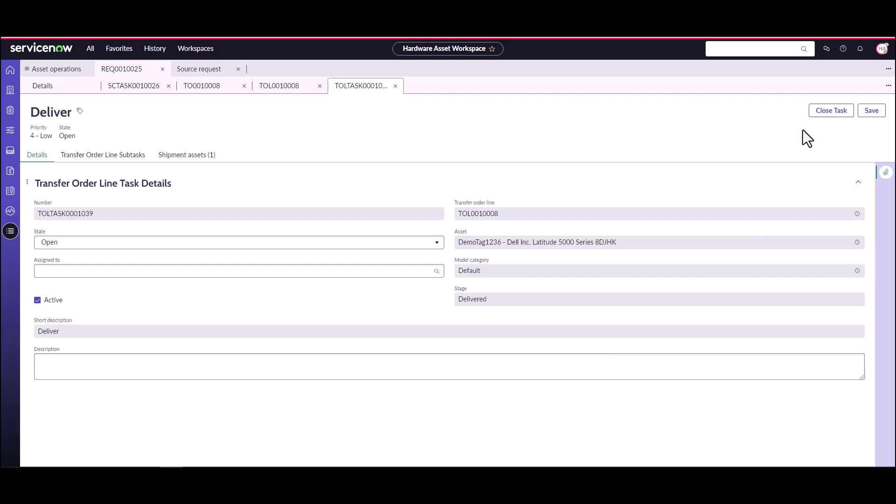
left_click(817, 114)
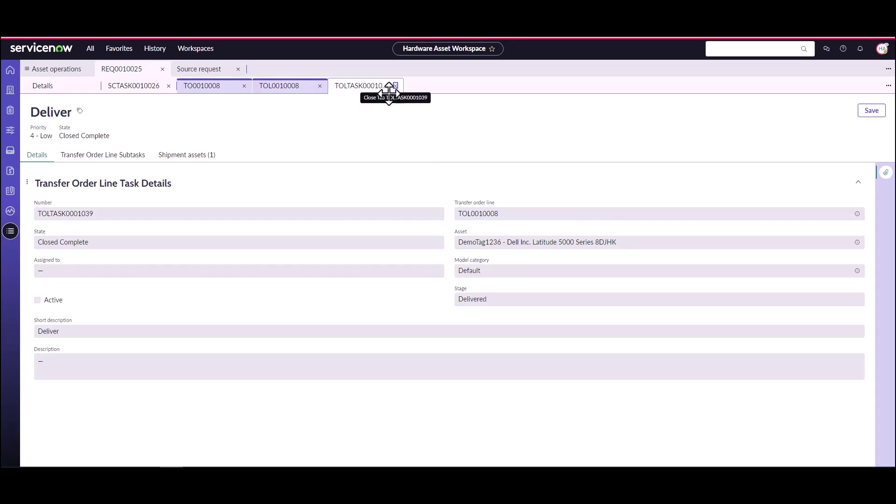
left_click(396, 86)
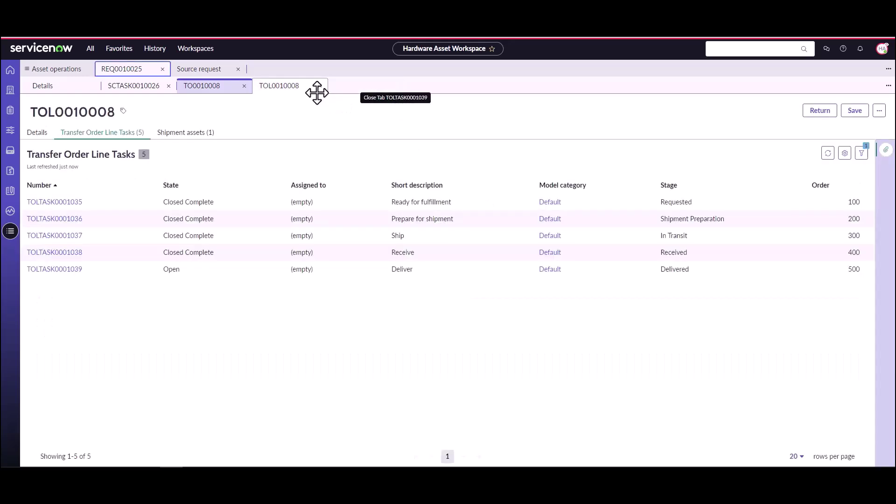
left_click(829, 153)
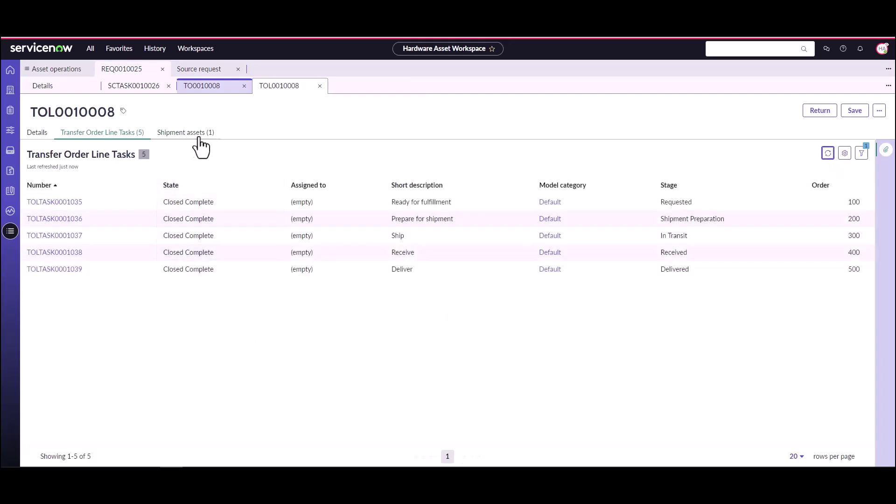
left_click(320, 86)
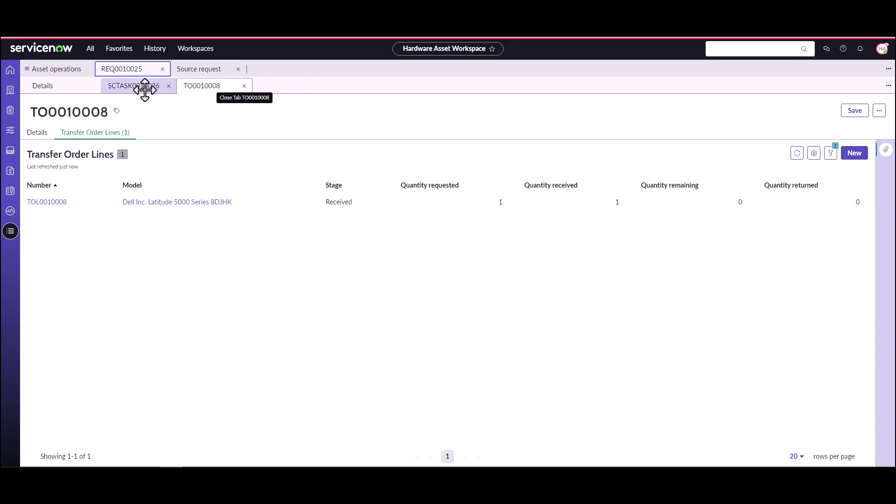
Step: From REQ0010025, open requested item RITM0010025 and view its catalog task SCTASK0010028
left_click(70, 93)
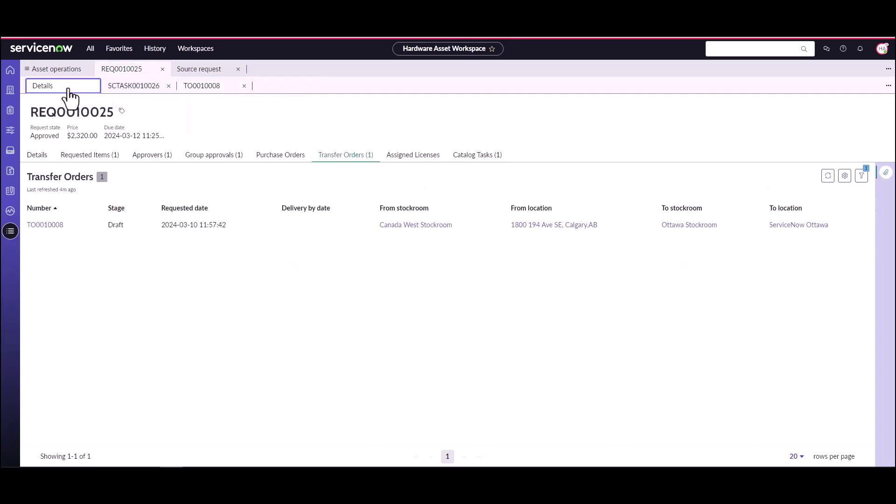
left_click(85, 160)
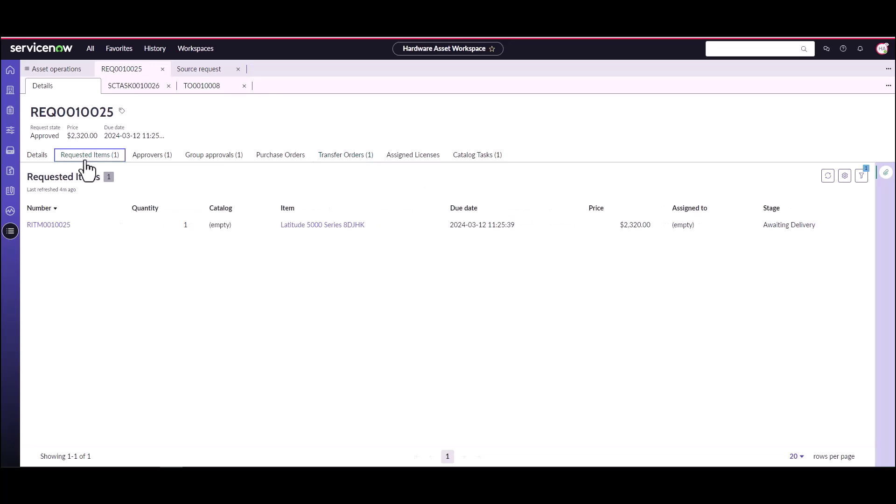
left_click(57, 226)
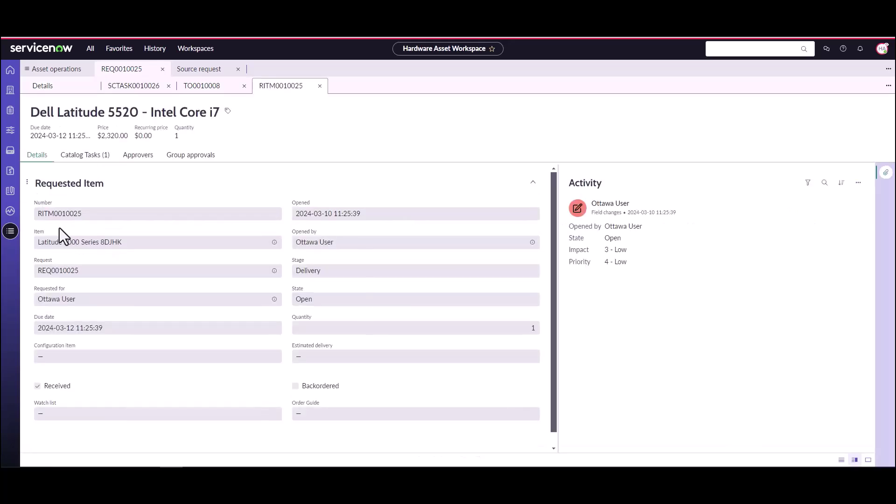
left_click(92, 161)
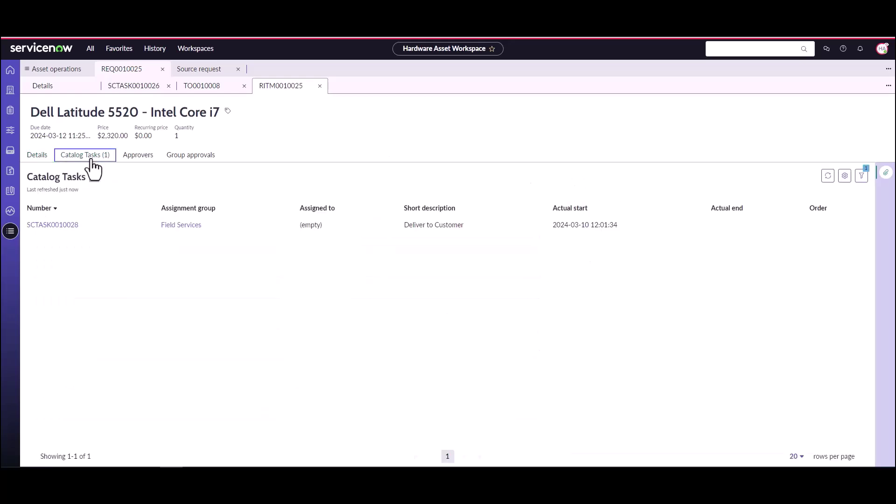